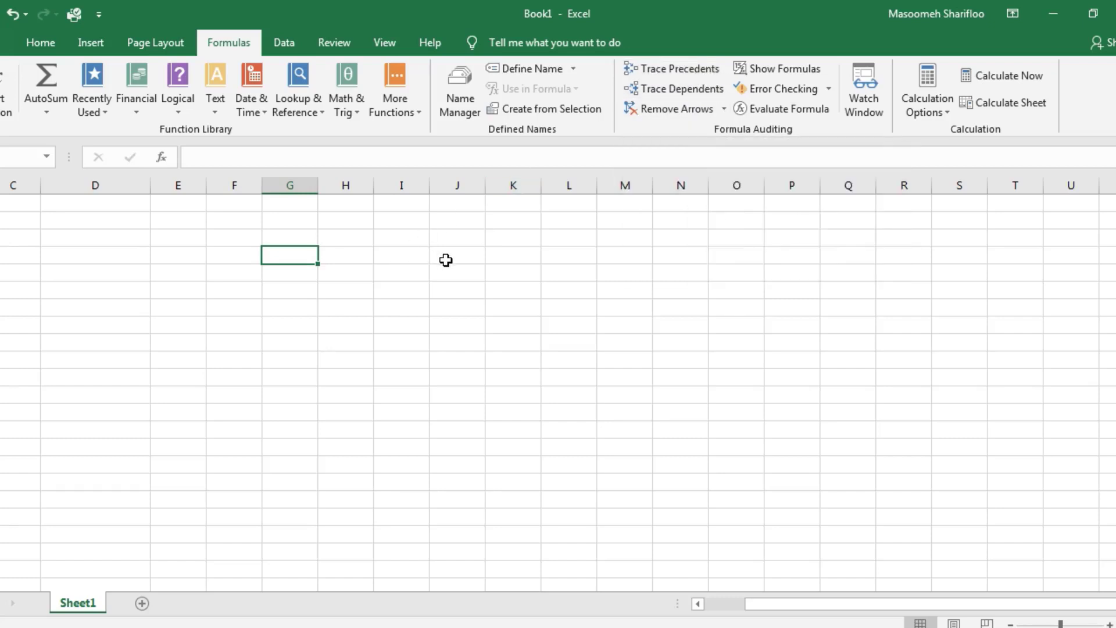
Step: Enter the value 4 in I4 and 5 in J4
{"action": "left_click", "coordinate": [403, 260]}
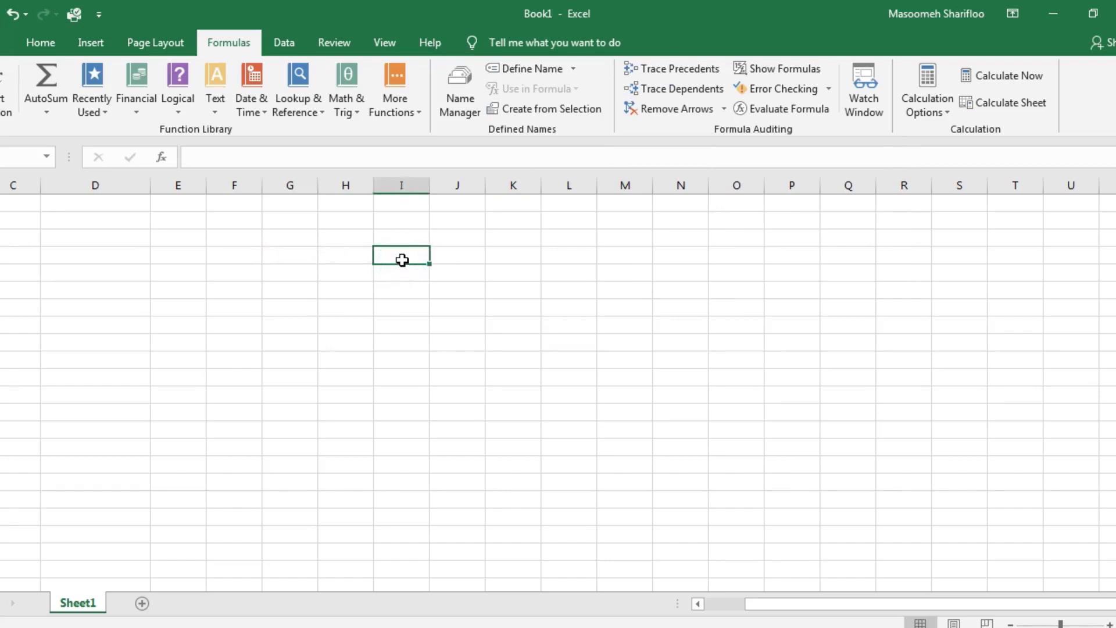
{"action": "type", "text": "4"}
{"action": "key", "text": "Tab"}
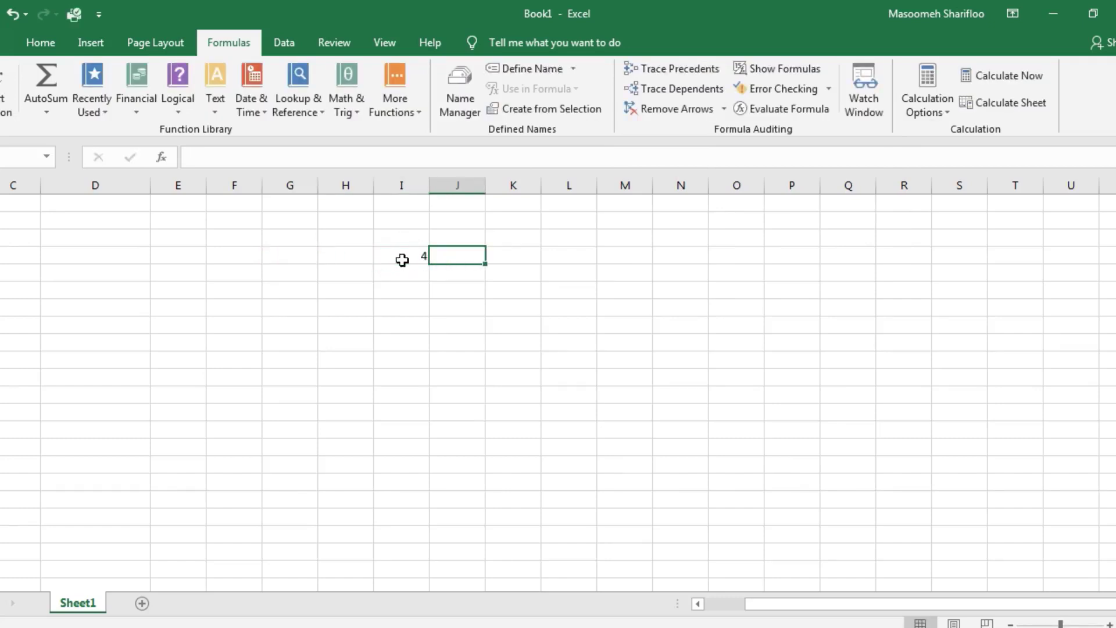
{"action": "type", "text": "5"}
{"action": "key", "text": "Return"}
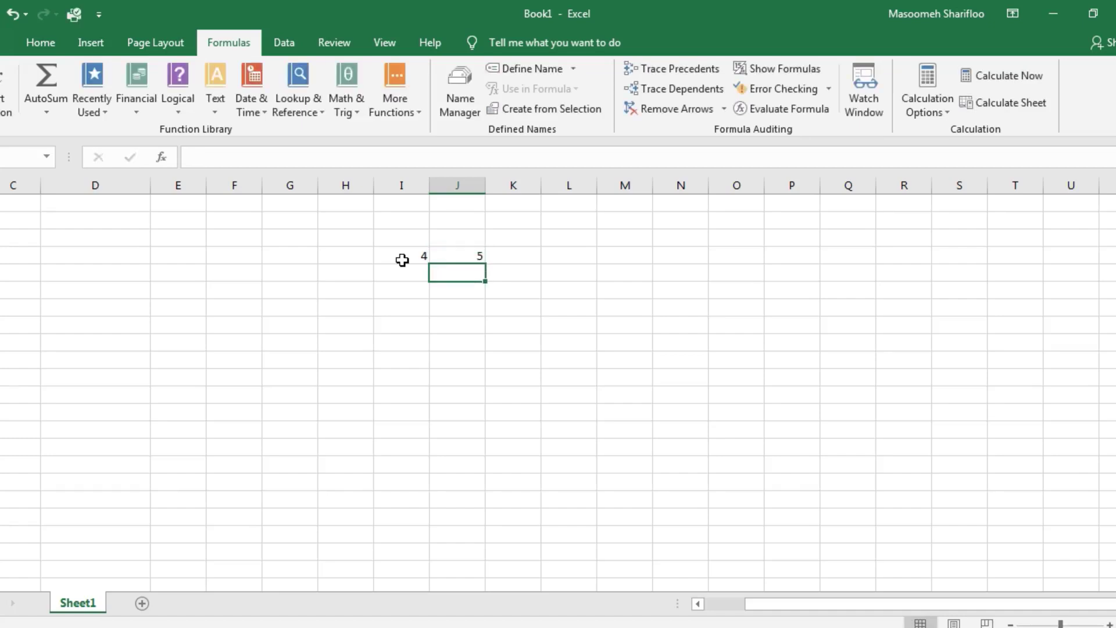
Step: Enter =I4*J4 in J5 so it shows 20
{"action": "type", "text": "="}
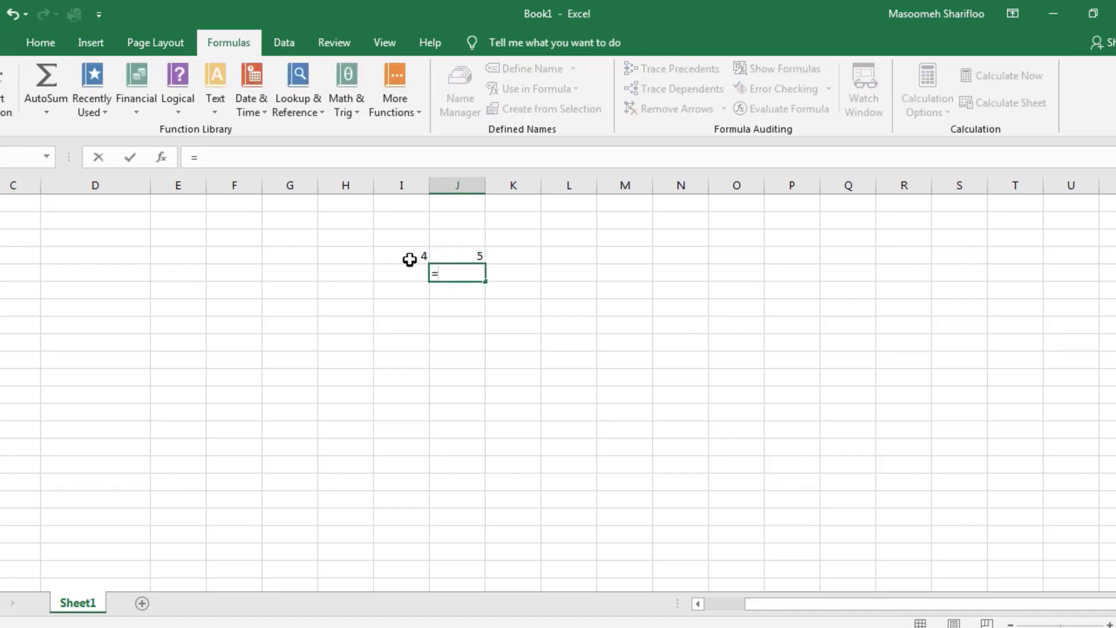
{"action": "left_click", "coordinate": [396, 255]}
{"action": "type", "text": "*"}
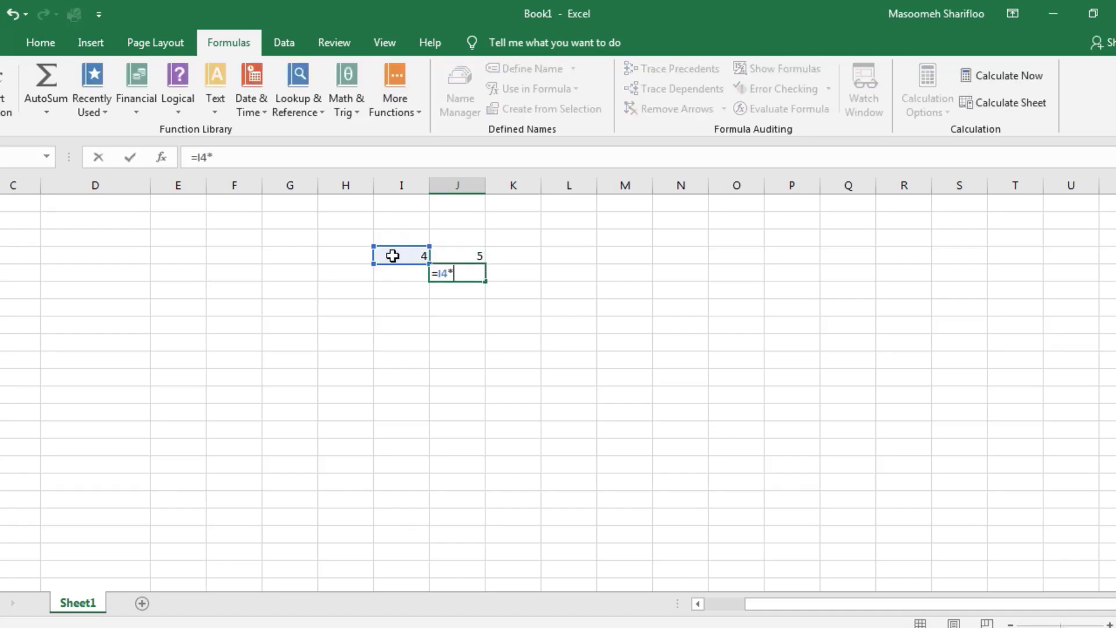
{"action": "left_click", "coordinate": [457, 256]}
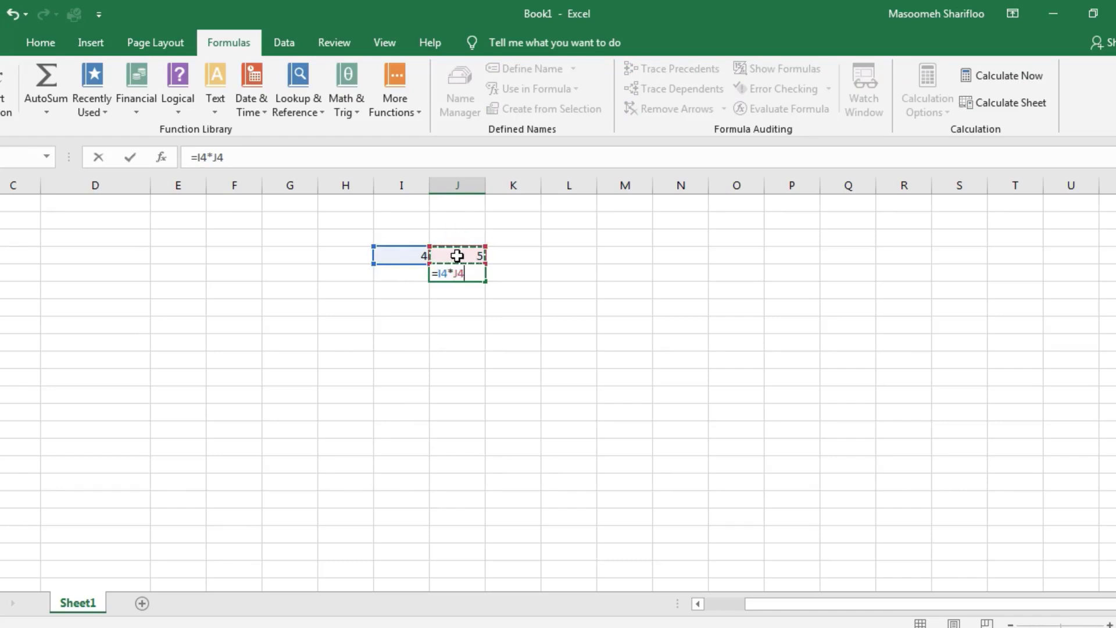
{"action": "key", "text": "Return"}
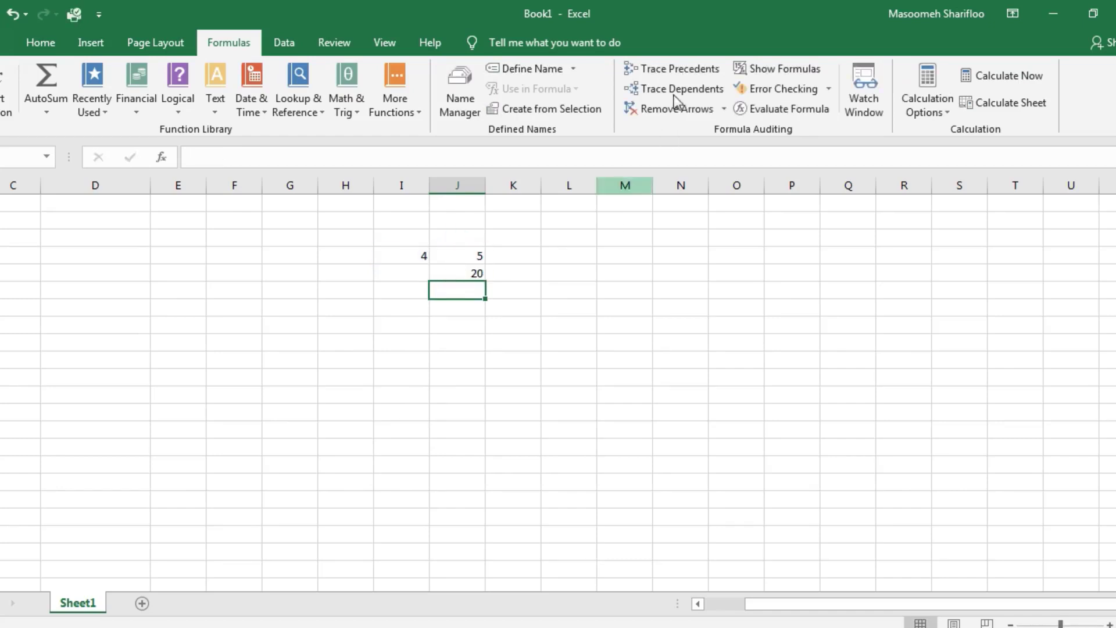
{"action": "left_click", "coordinate": [445, 274]}
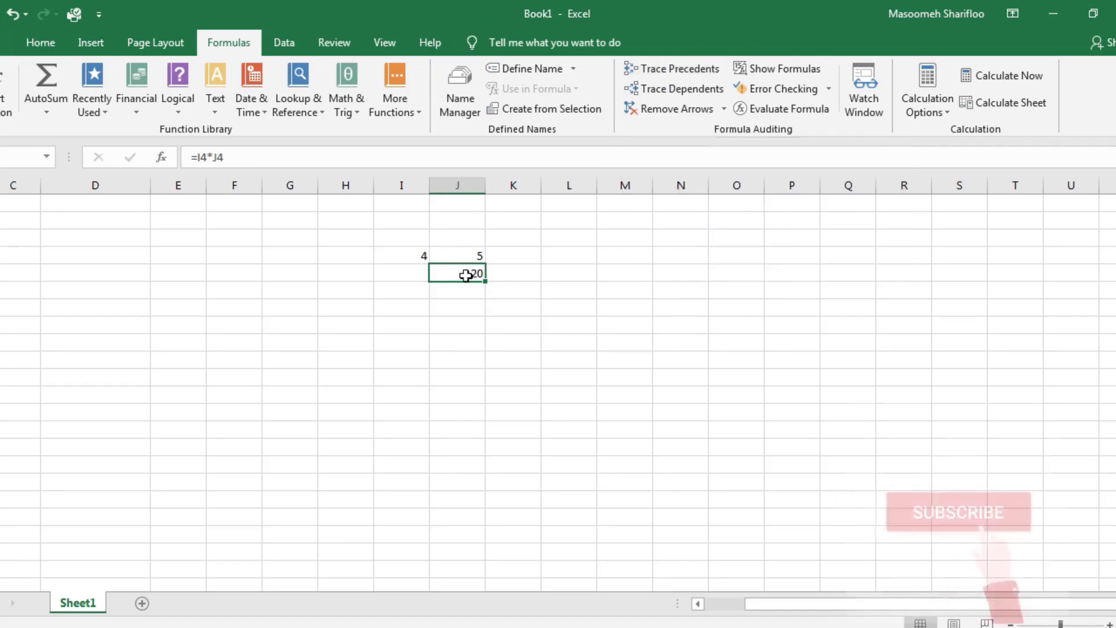
{"action": "left_click", "coordinate": [674, 73]}
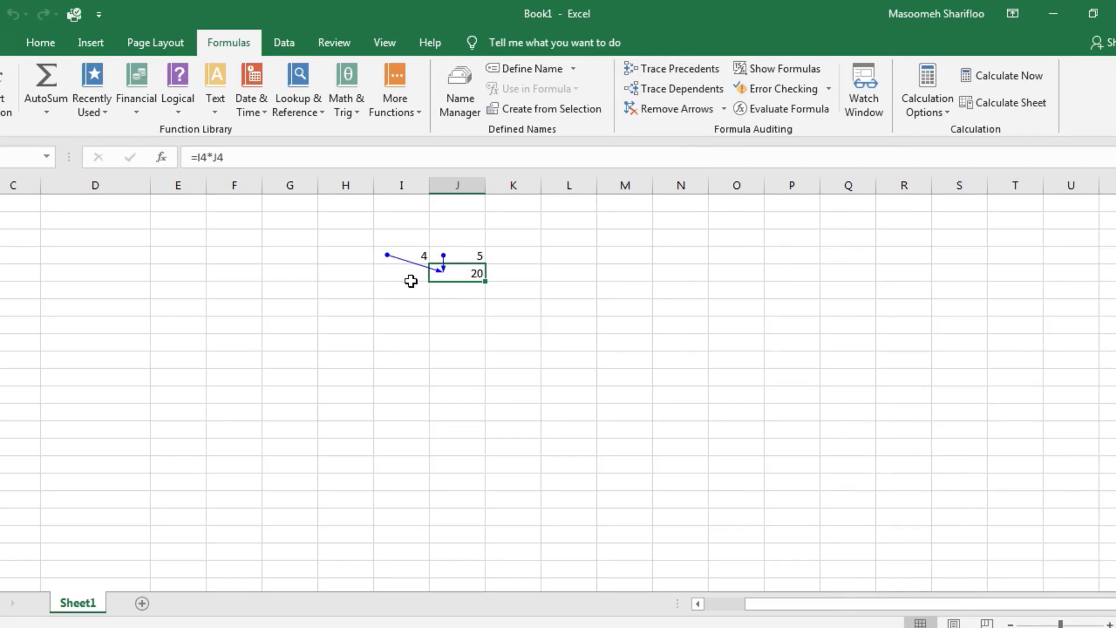
{"action": "left_click", "coordinate": [724, 109]}
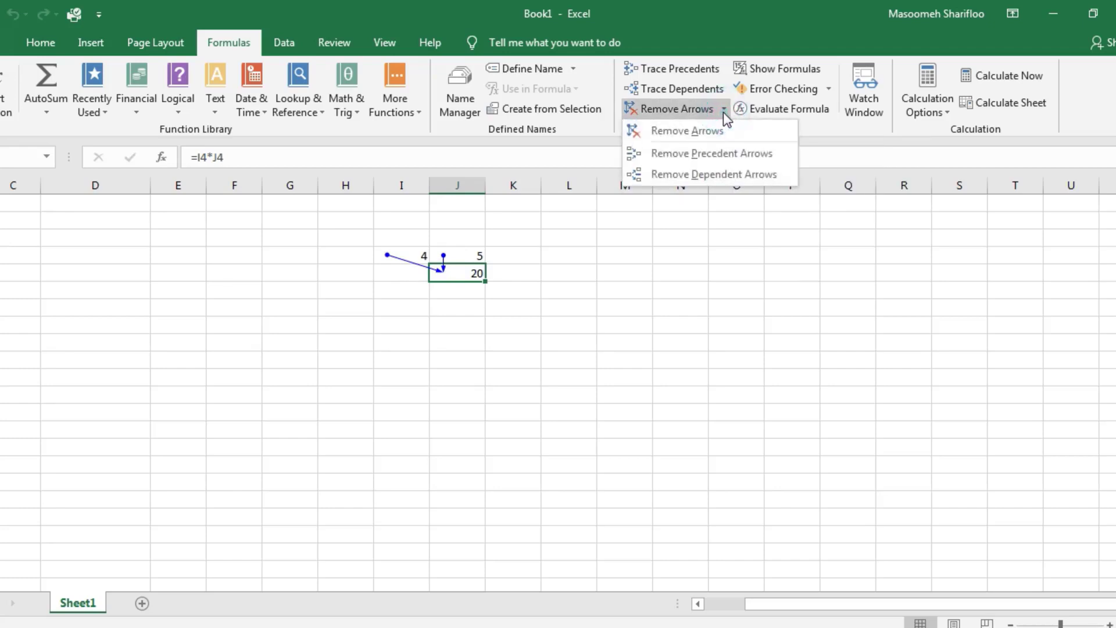
{"action": "left_click", "coordinate": [718, 154]}
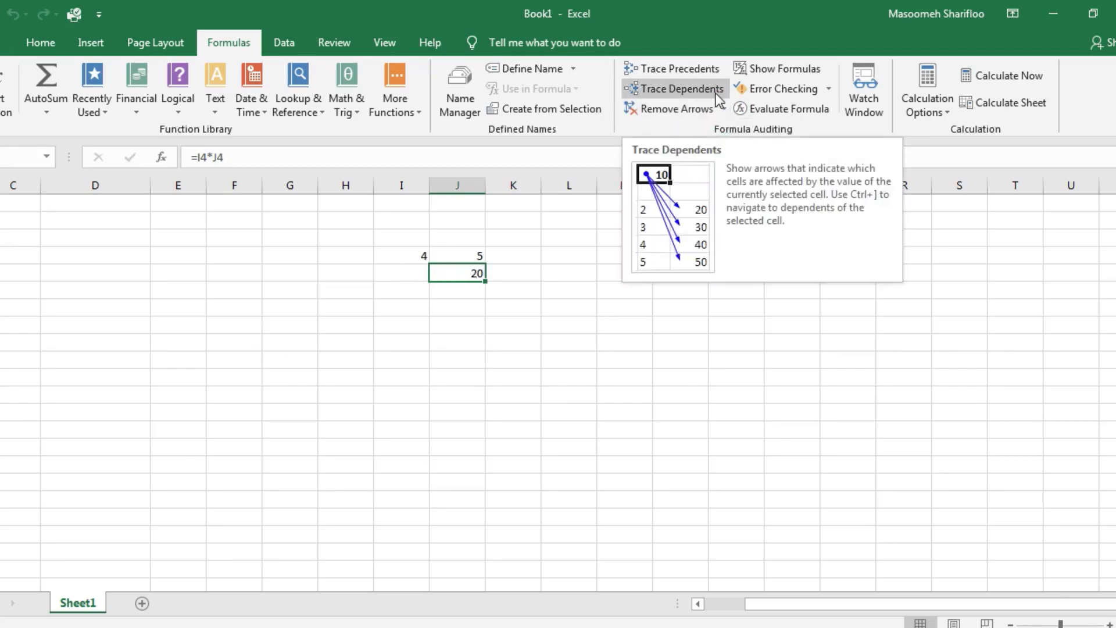
{"action": "left_click", "coordinate": [387, 256]}
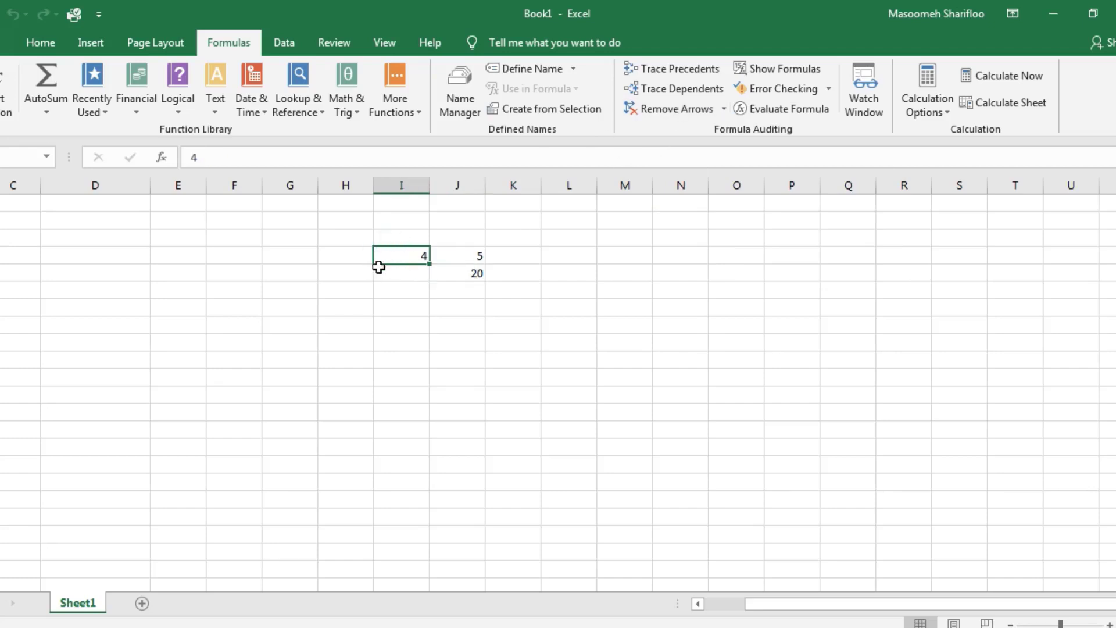
{"action": "left_click", "coordinate": [695, 89]}
{"action": "left_click", "coordinate": [459, 259]}
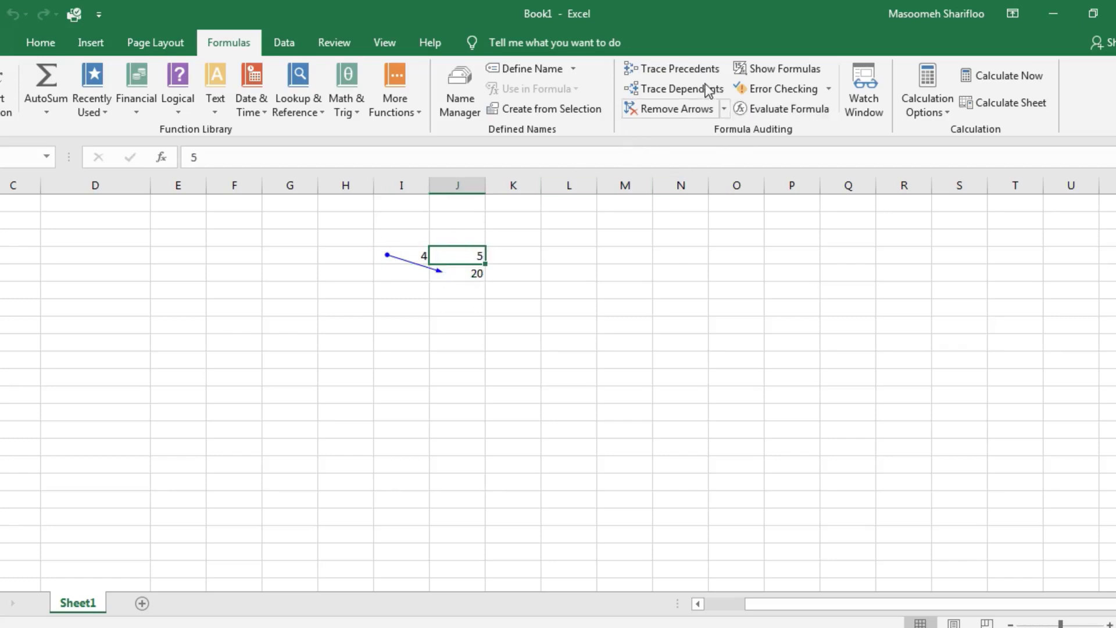
{"action": "left_click", "coordinate": [682, 91]}
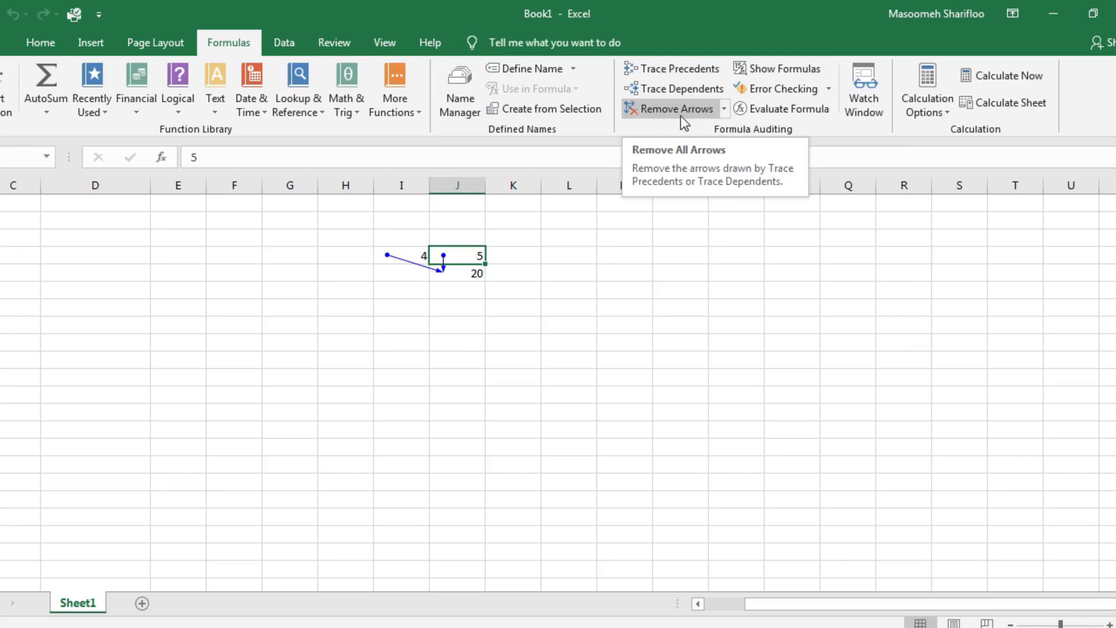
{"action": "left_click", "coordinate": [724, 110]}
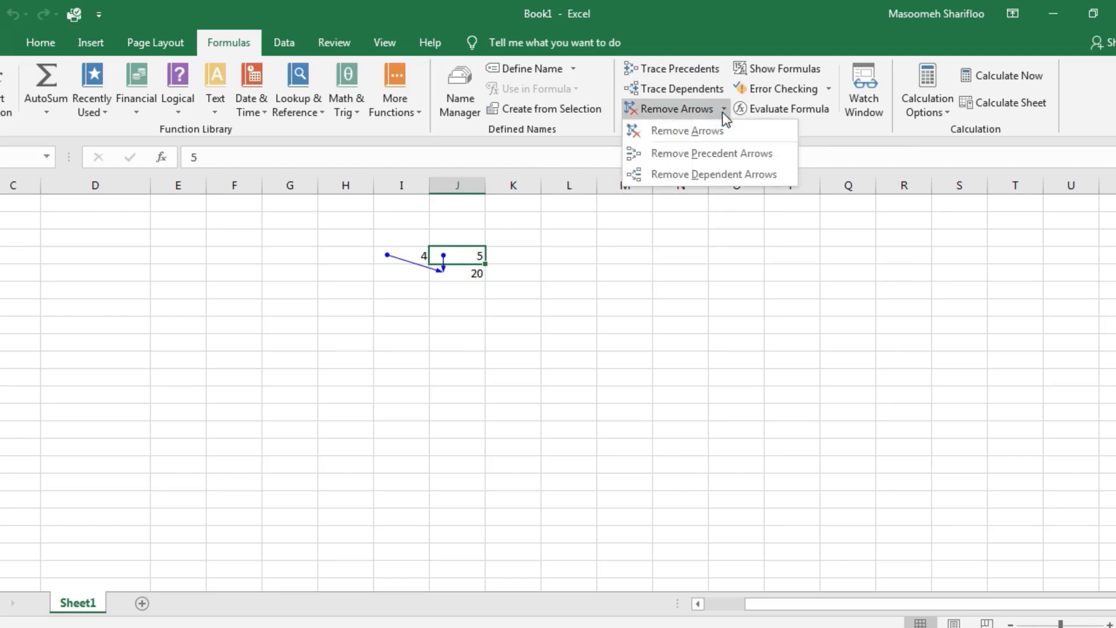
{"action": "left_click", "coordinate": [707, 174]}
{"action": "left_click", "coordinate": [399, 254]}
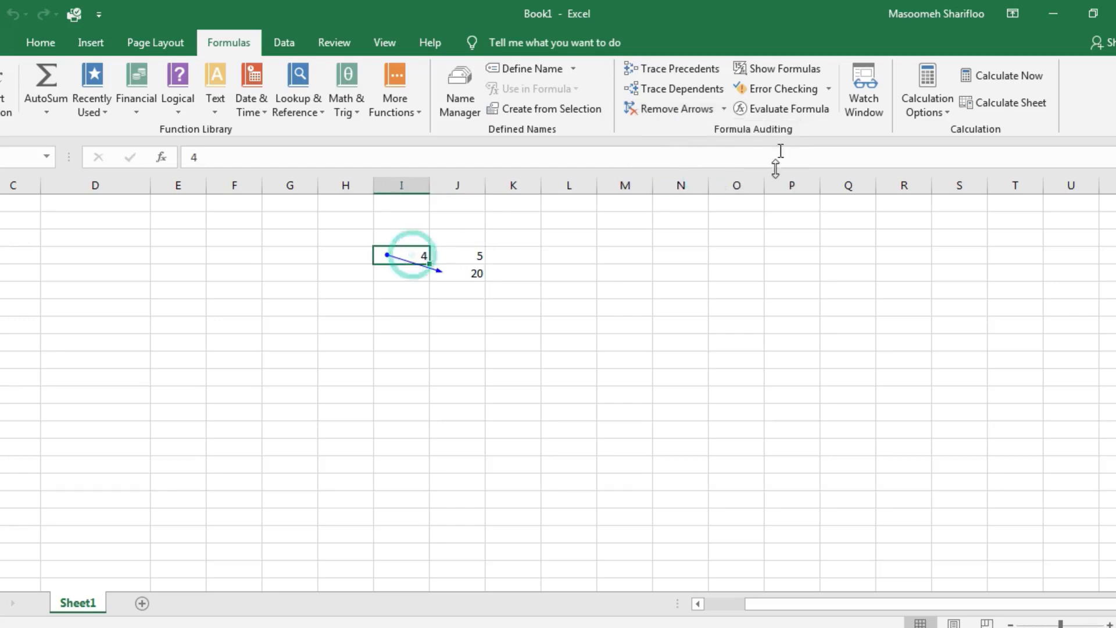
{"action": "left_click", "coordinate": [724, 111]}
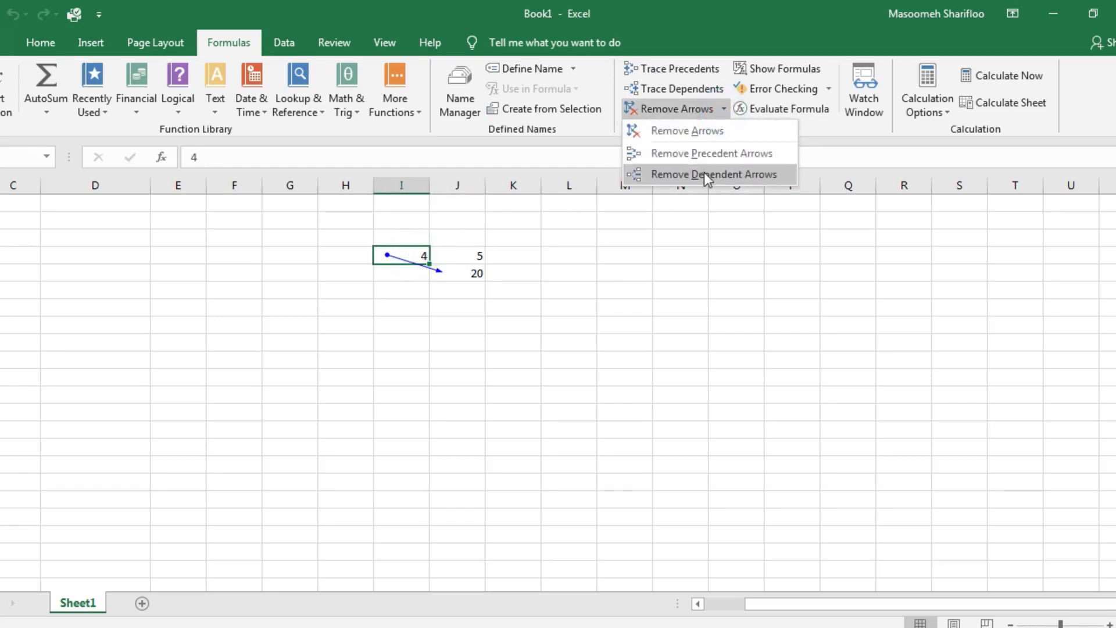
{"action": "left_click", "coordinate": [704, 172]}
{"action": "left_click", "coordinate": [507, 259]}
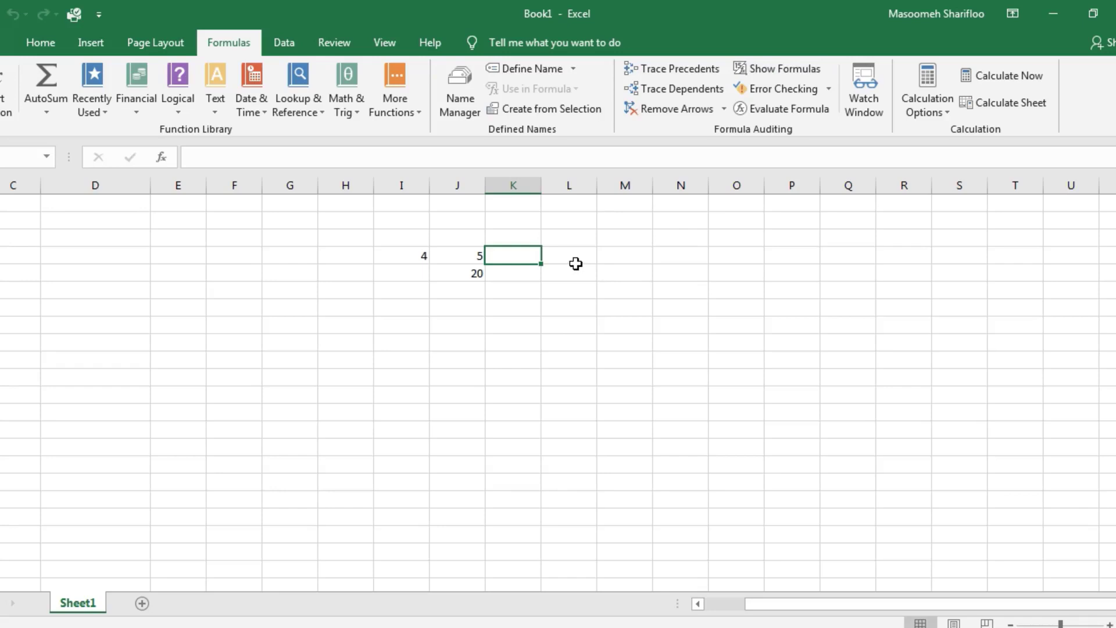
{"action": "left_click", "coordinate": [785, 68]}
{"action": "left_click", "coordinate": [567, 276]}
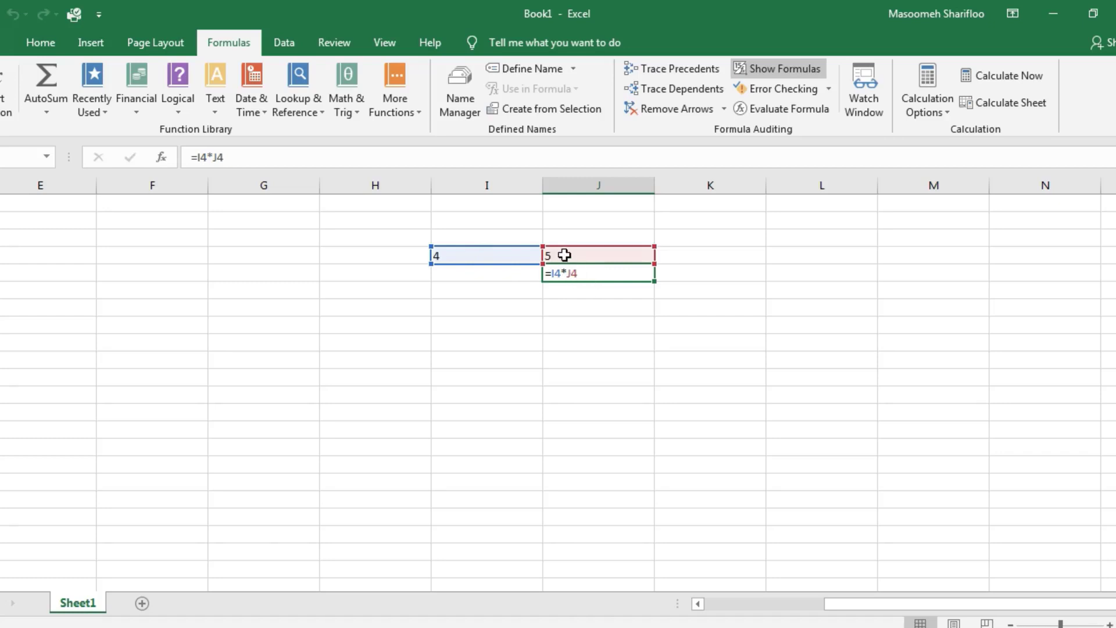
{"action": "left_click", "coordinate": [785, 70]}
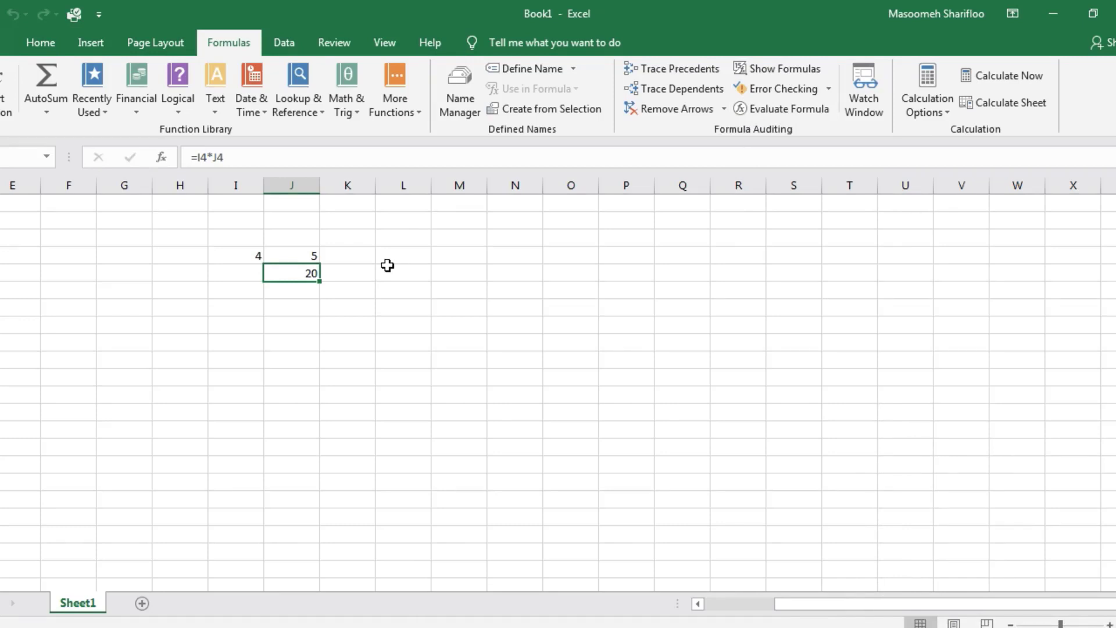
Step: Use Evaluate Formula to step J5's =I4*J4 through 4*5 to 20, then close it
{"action": "left_click", "coordinate": [789, 110]}
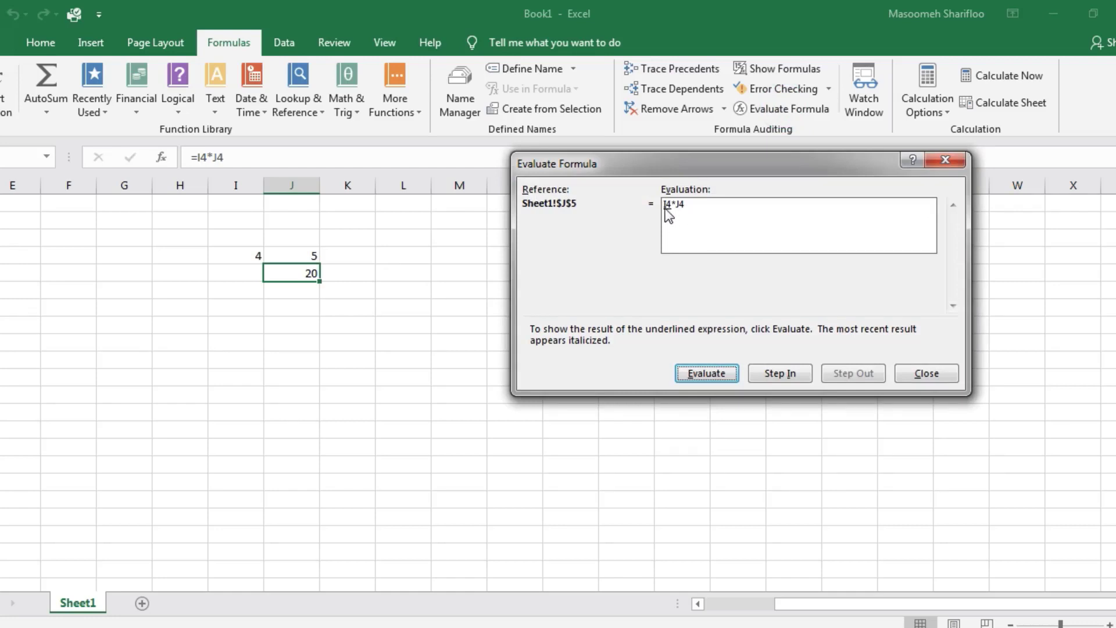
{"action": "left_click", "coordinate": [707, 375]}
{"action": "left_click", "coordinate": [705, 375]}
{"action": "left_click", "coordinate": [705, 373]}
{"action": "left_click", "coordinate": [926, 373]}
{"action": "left_click", "coordinate": [395, 256]}
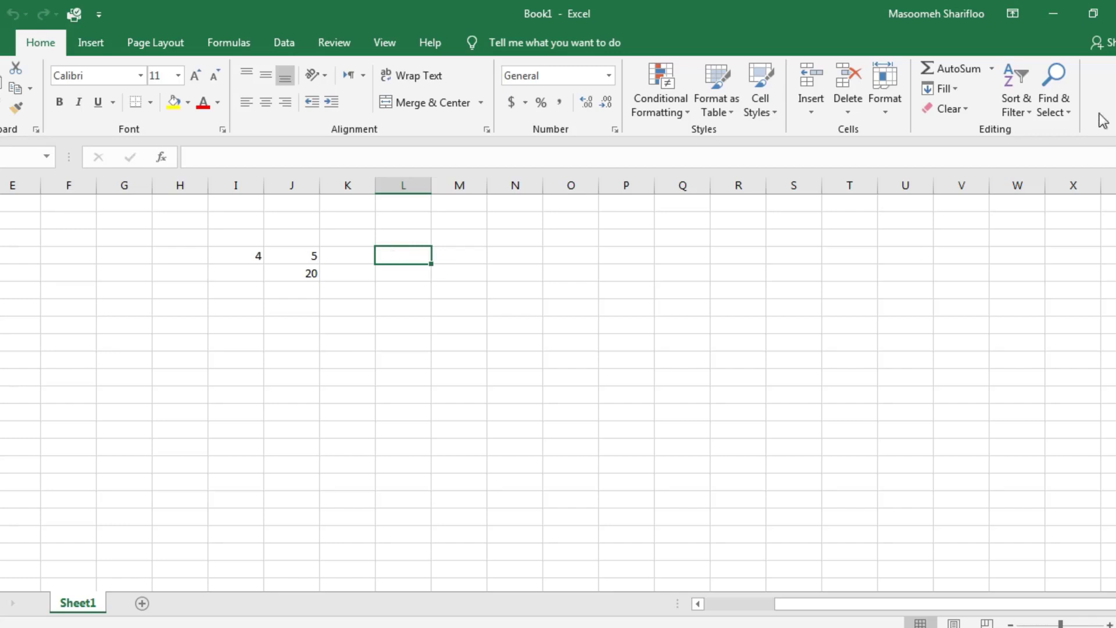
Step: Enter 55 in L4, 12 in L5 and a surname in L6
{"action": "left_click", "coordinate": [401, 254]}
{"action": "type", "text": "55"}
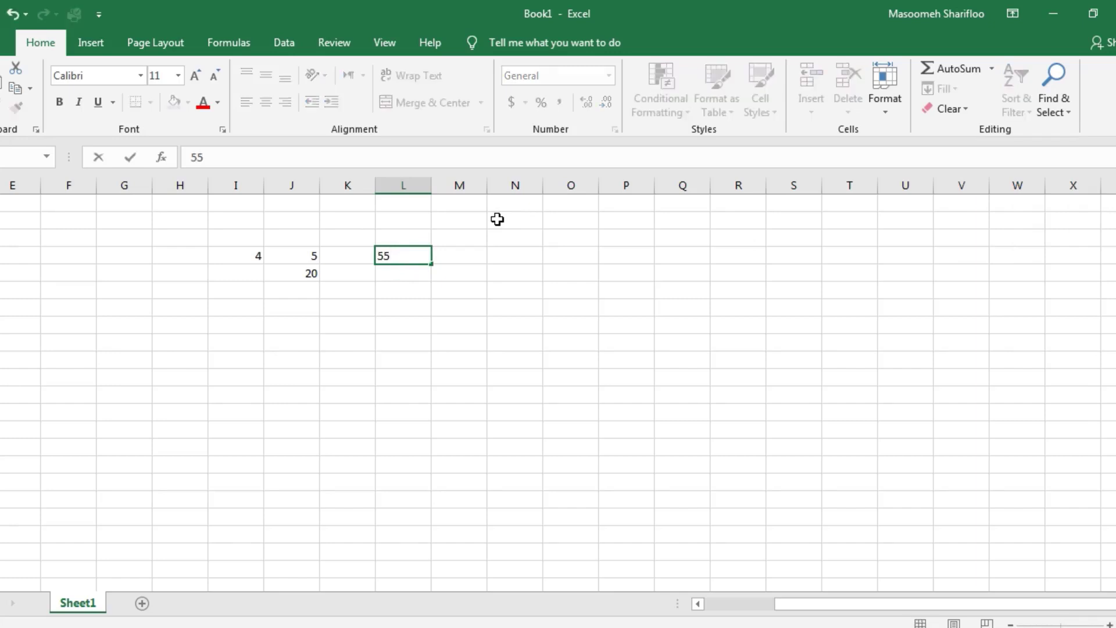
{"action": "key", "text": "Return"}
{"action": "type", "text": "12"}
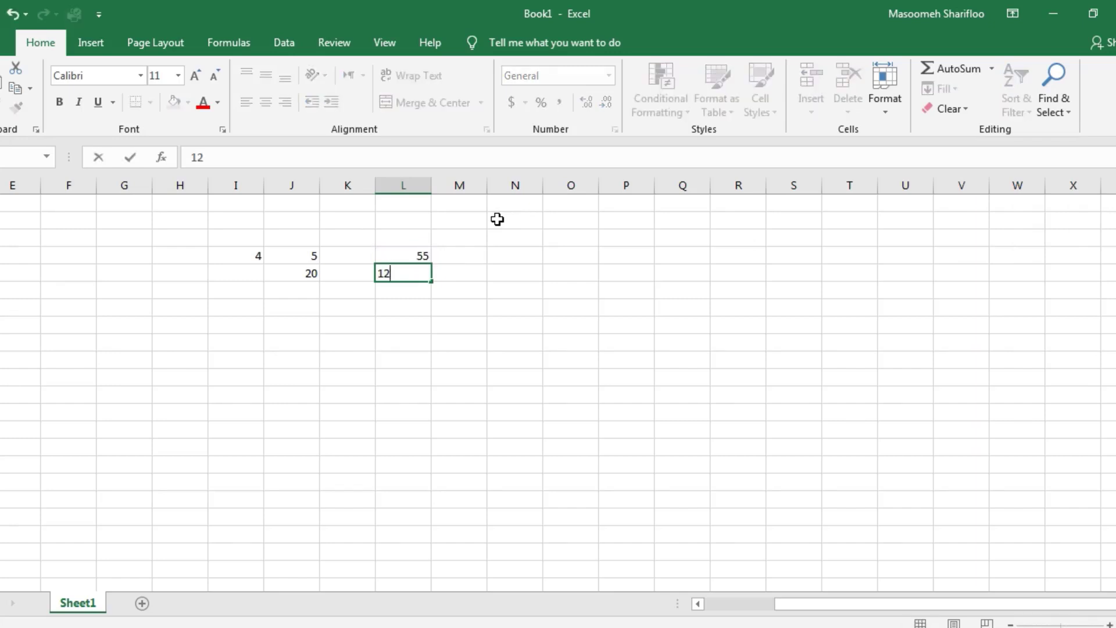
{"action": "key", "text": "Return"}
{"action": "type", "text": "Sh"}
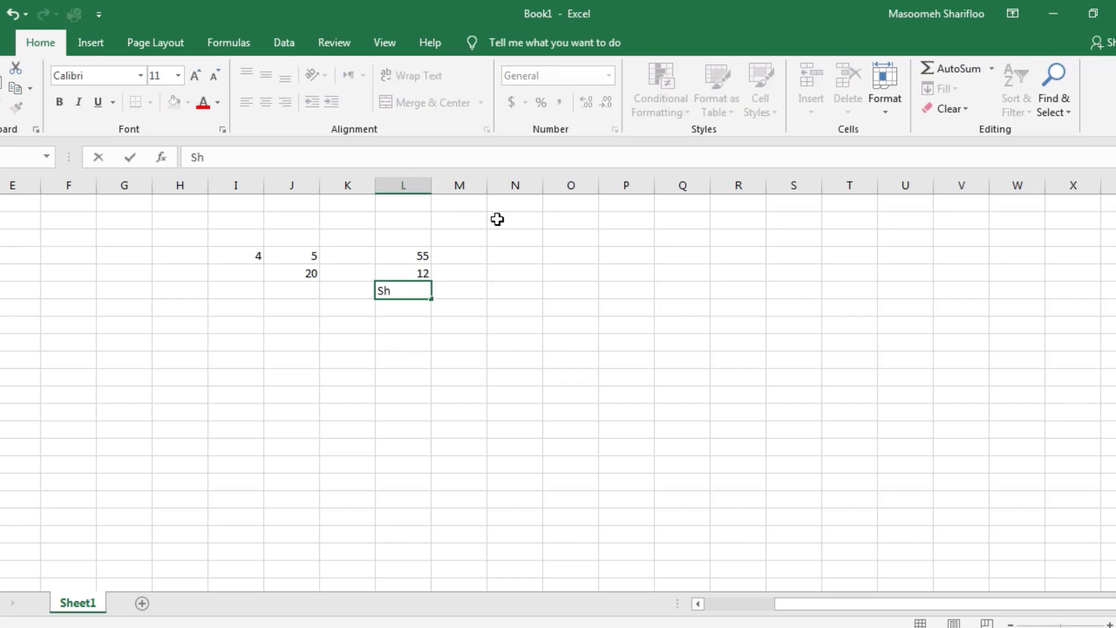
{"action": "type", "text": "ar"}
{"action": "type", "text": "iflou"}
{"action": "key", "text": "Tab"}
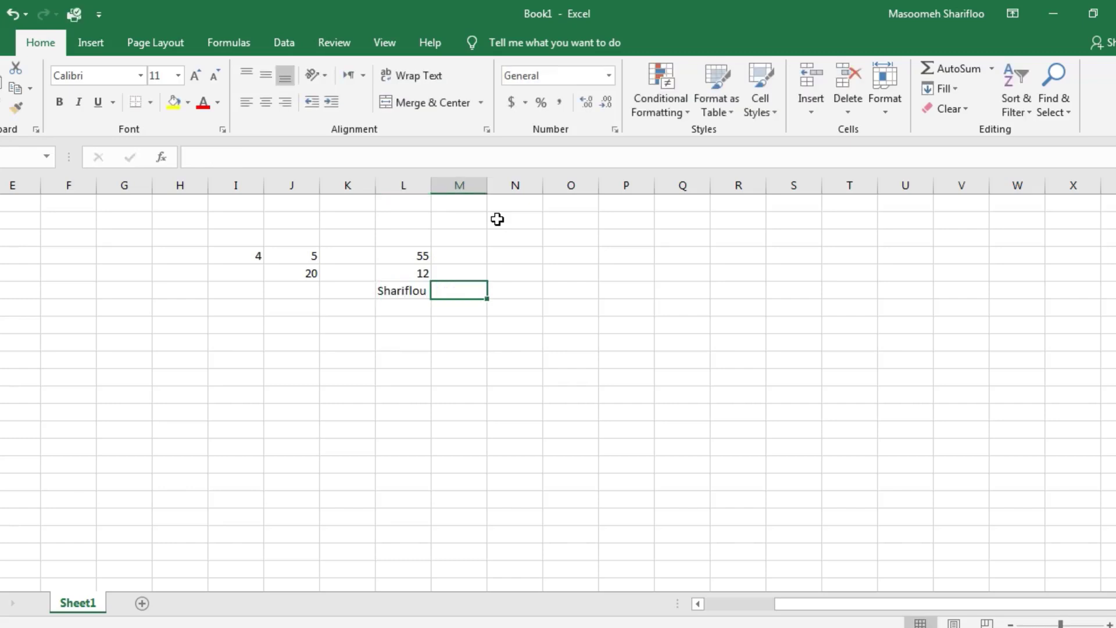
Step: Enter =5*6*7 in M4 so it shows 210
{"action": "key", "text": "Up"}
{"action": "key", "text": "Up"}
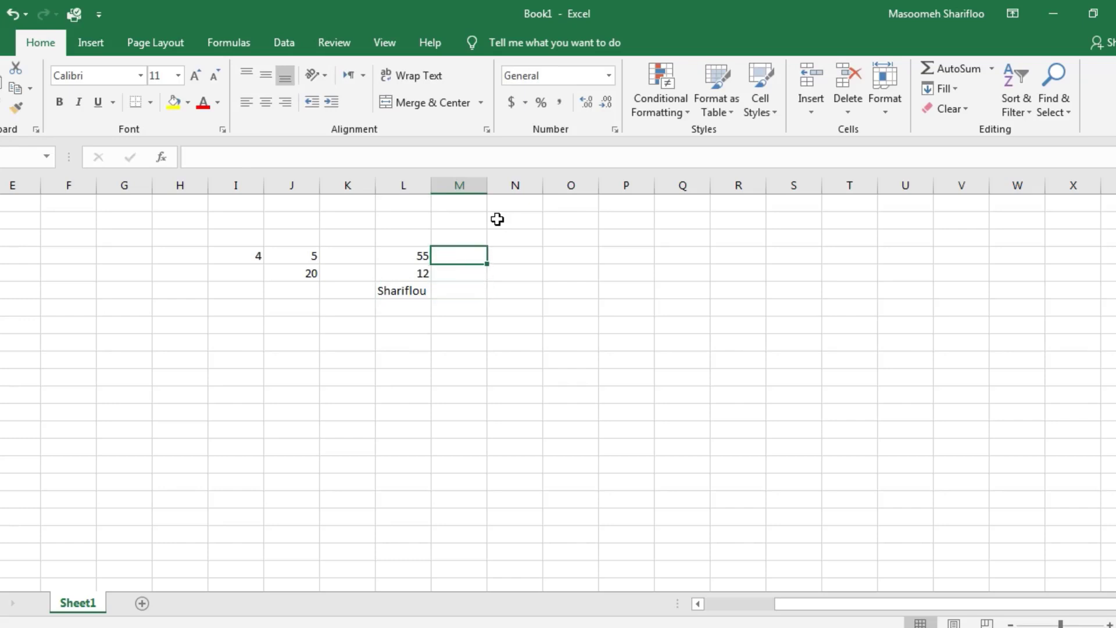
{"action": "type", "text": "=5"}
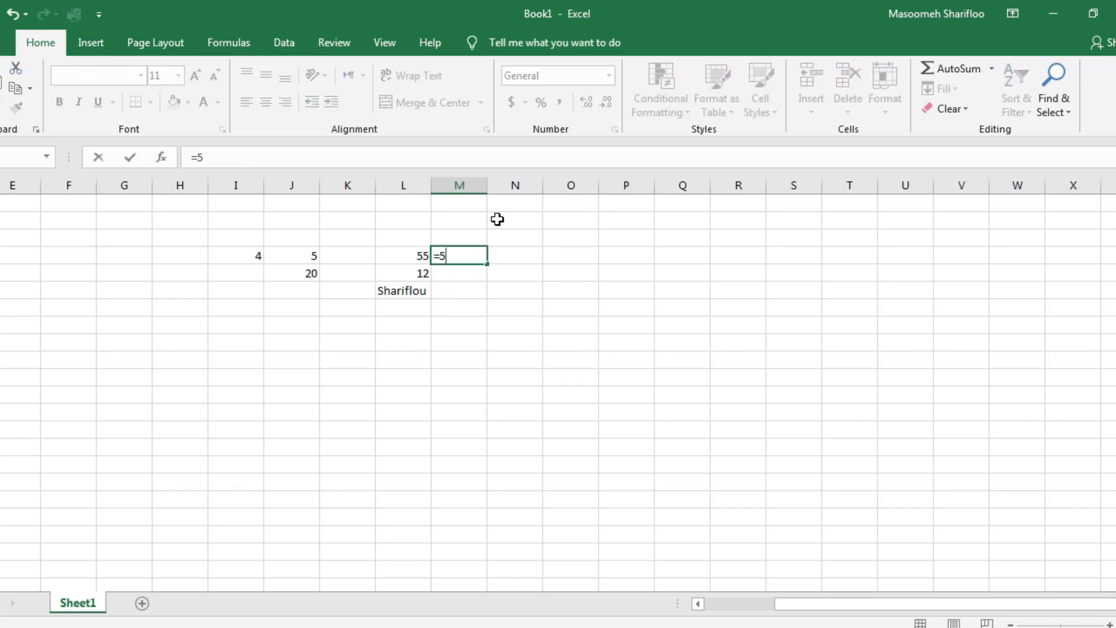
{"action": "type", "text": "*6*7"}
{"action": "key", "text": "Return"}
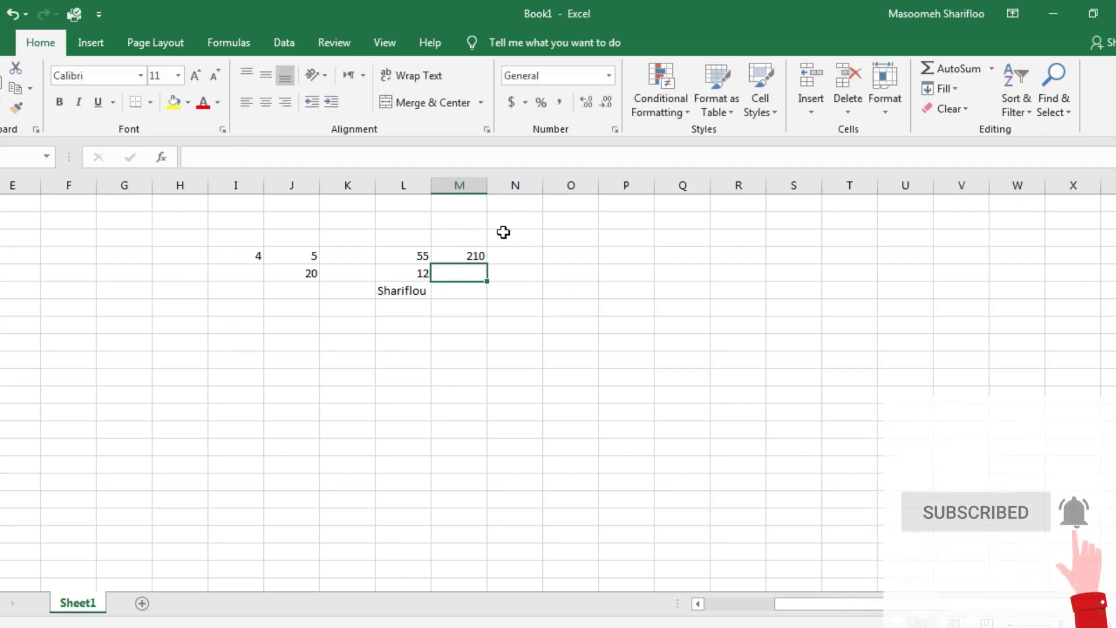
Step: Use Find & Select to select all formula cells, then all constants (I4, J4, L4:L6)
{"action": "left_click", "coordinate": [1067, 117]}
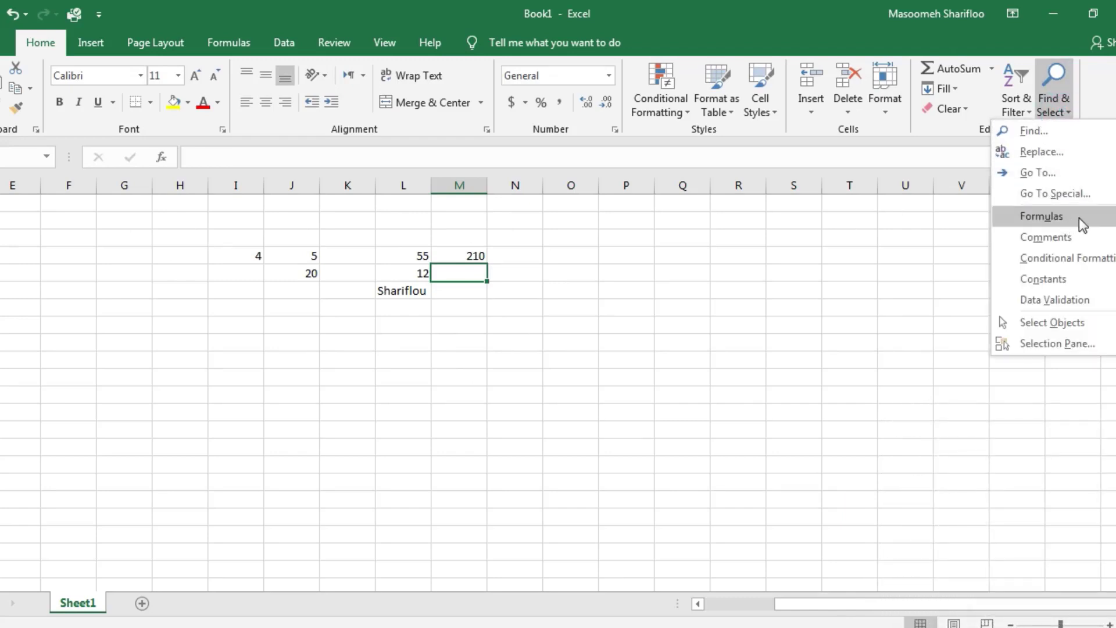
{"action": "left_click", "coordinate": [1082, 224]}
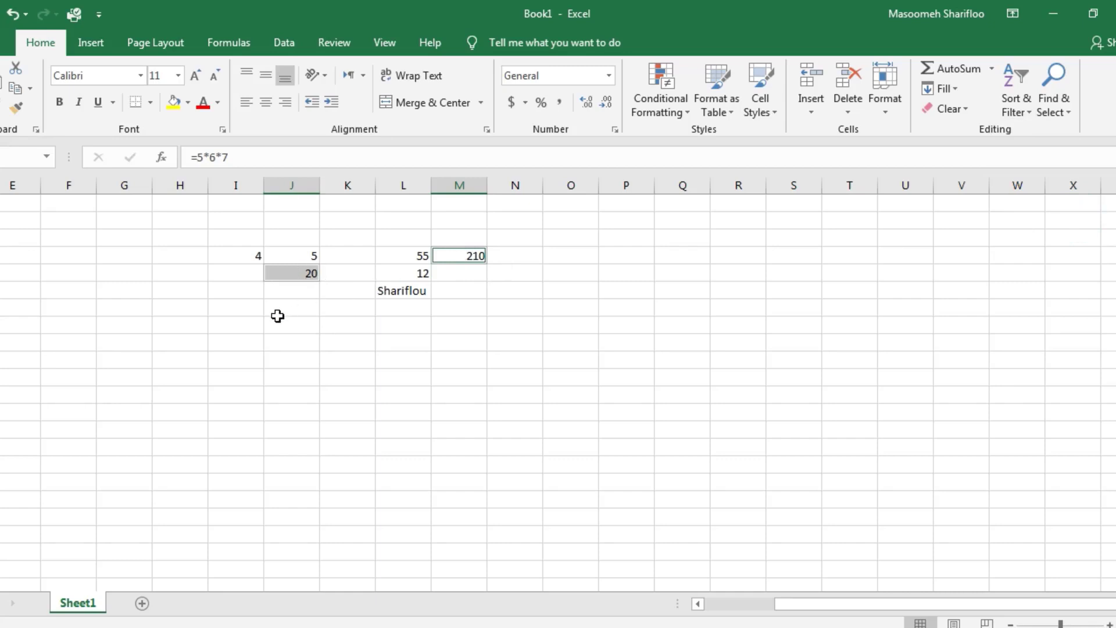
{"action": "left_click", "coordinate": [299, 292]}
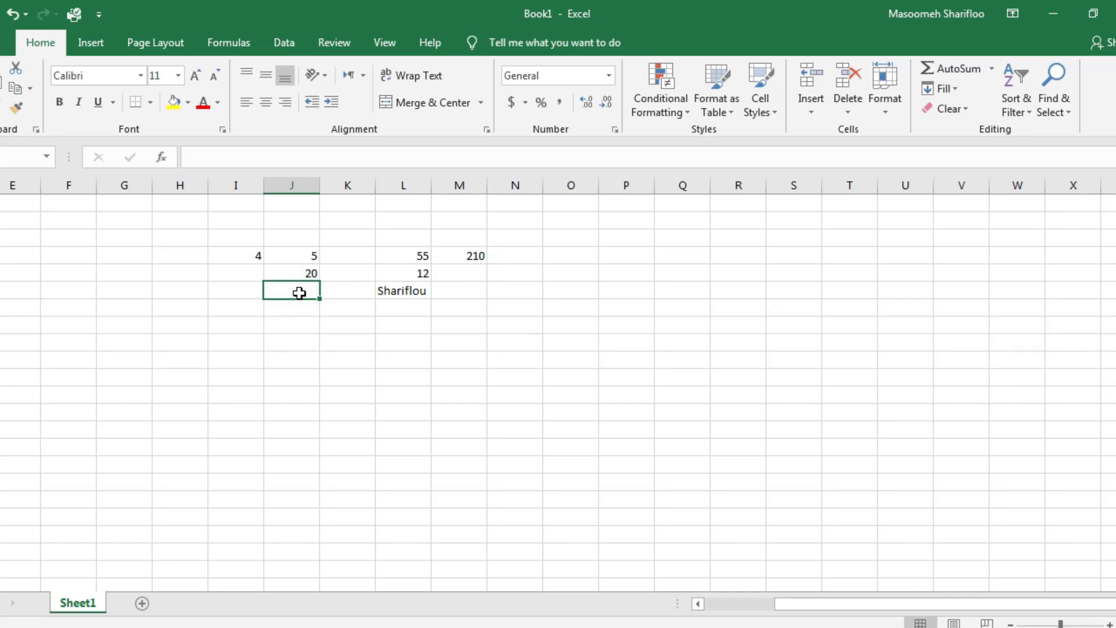
{"action": "left_click", "coordinate": [1069, 116]}
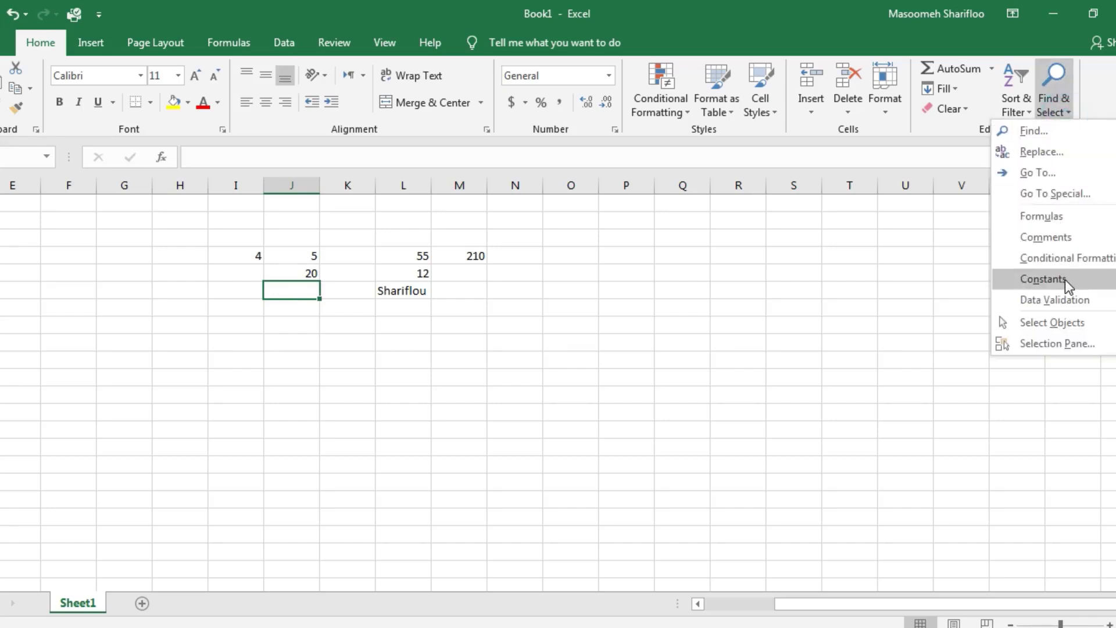
{"action": "left_click", "coordinate": [1065, 279]}
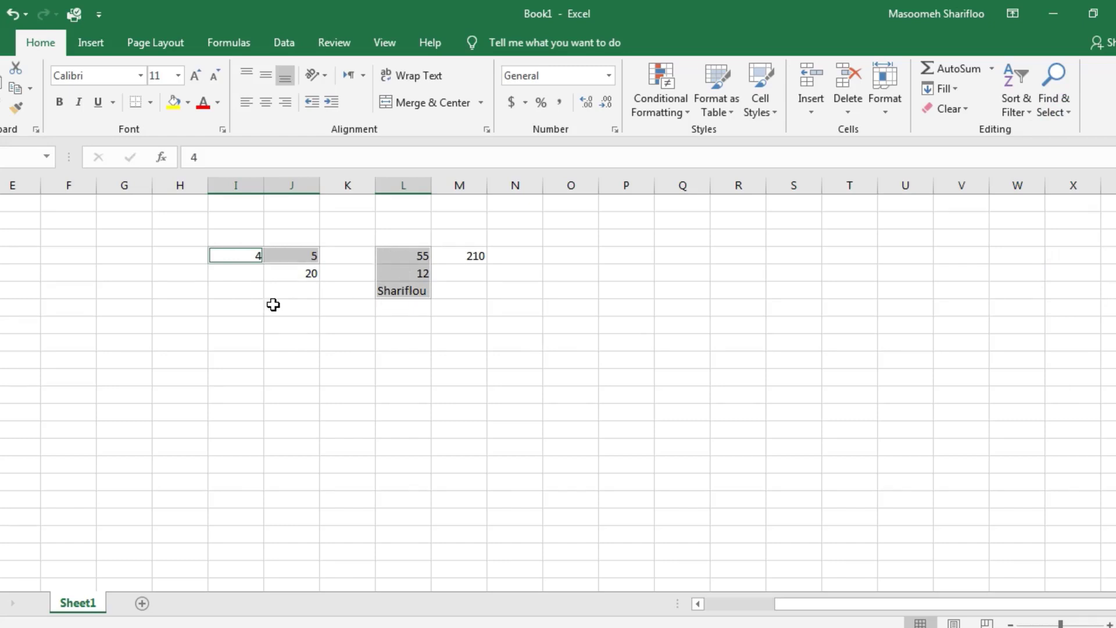
{"action": "right_click", "coordinate": [223, 43]}
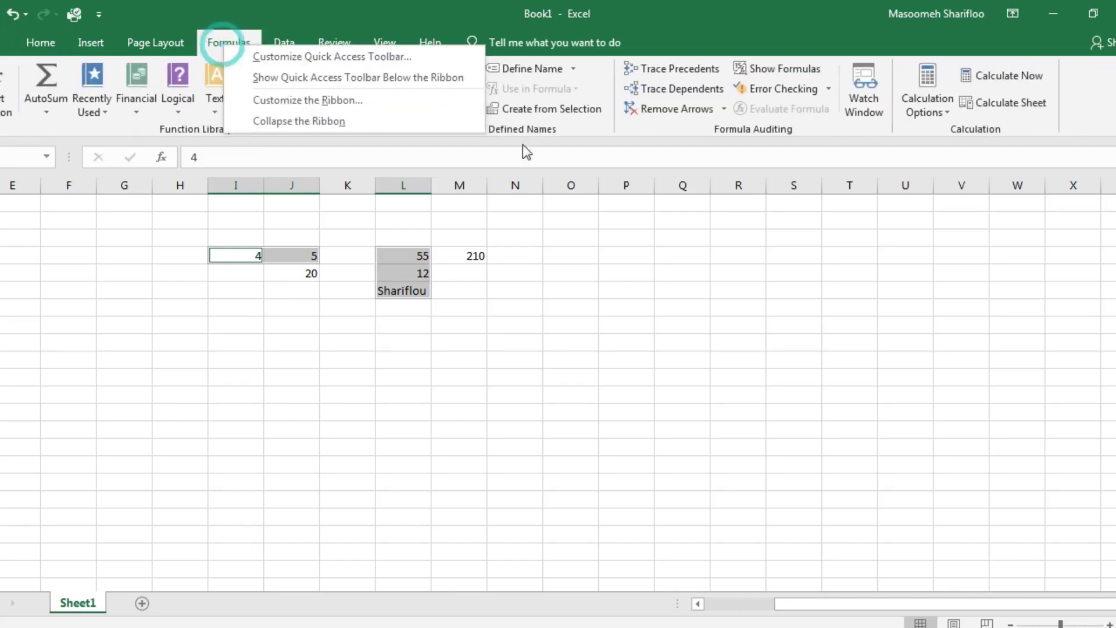
{"action": "left_click", "coordinate": [220, 43]}
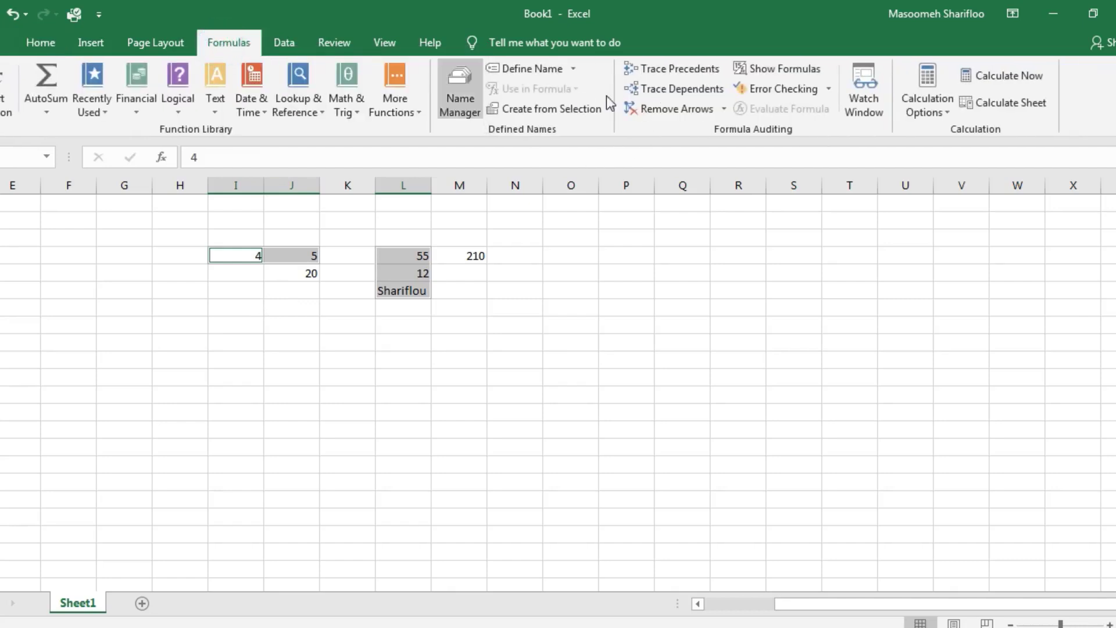
{"action": "left_click", "coordinate": [35, 44]}
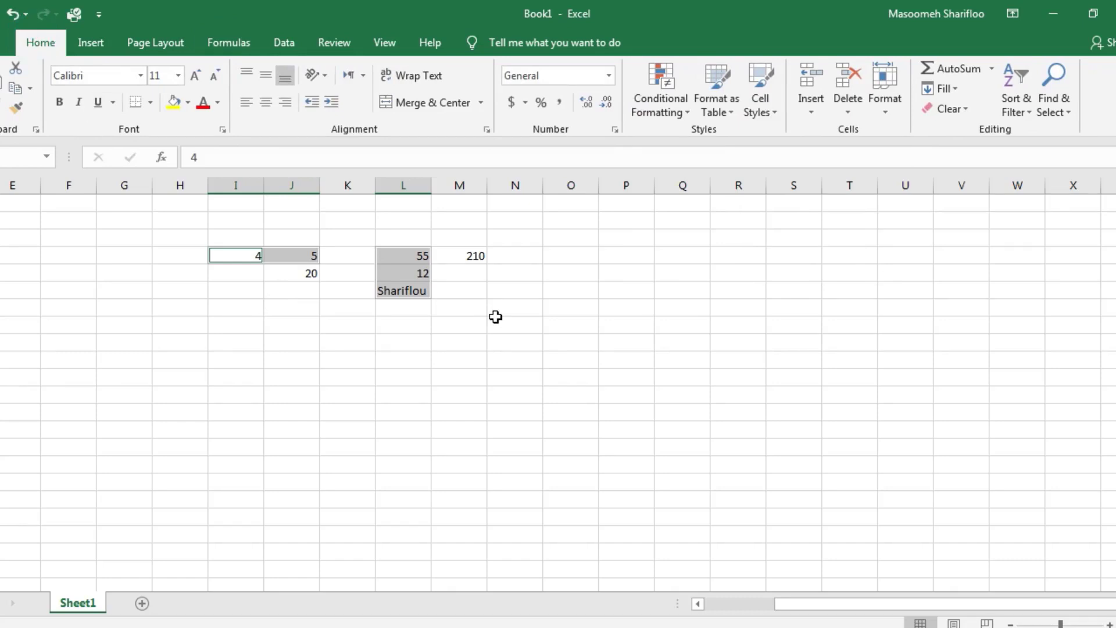